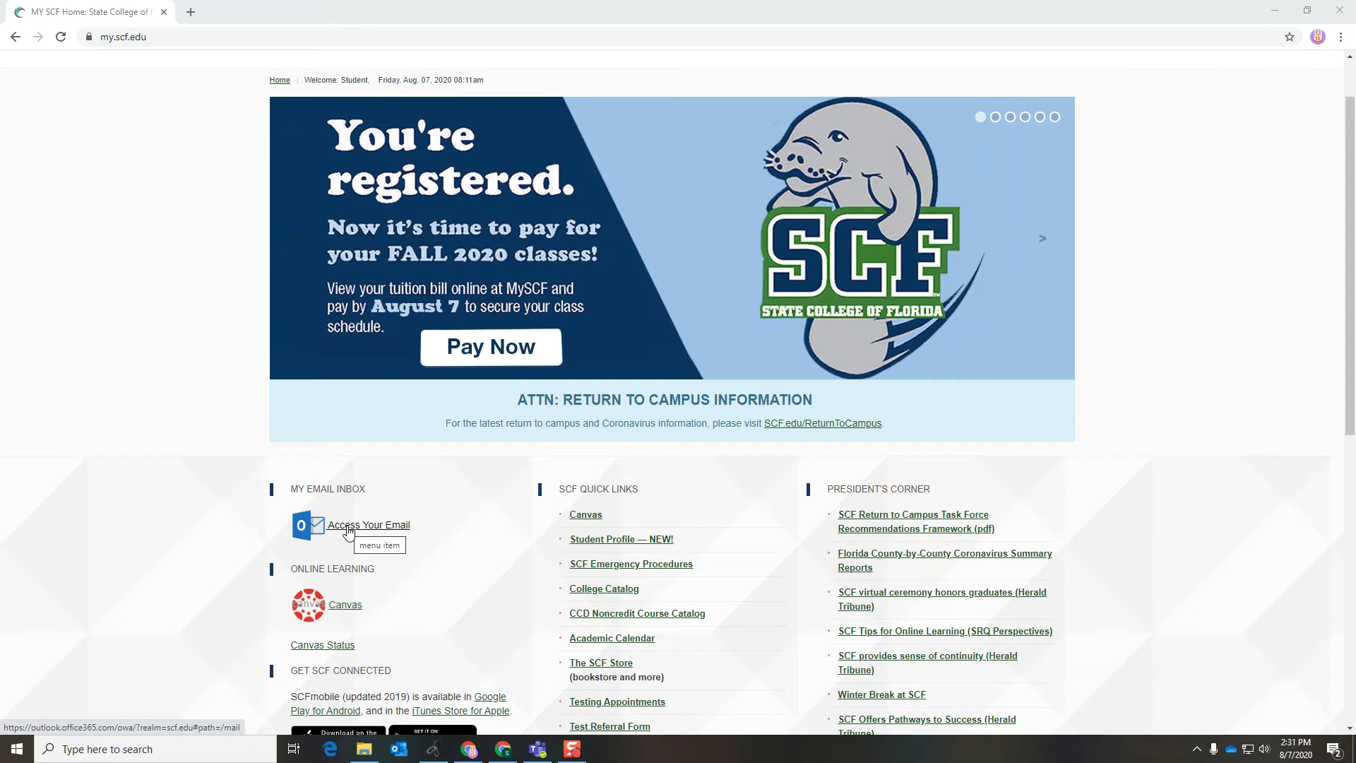
- Open the SCF Outlook inbox and launch Teams from the Office 365 app launcher
left_click(348, 528)
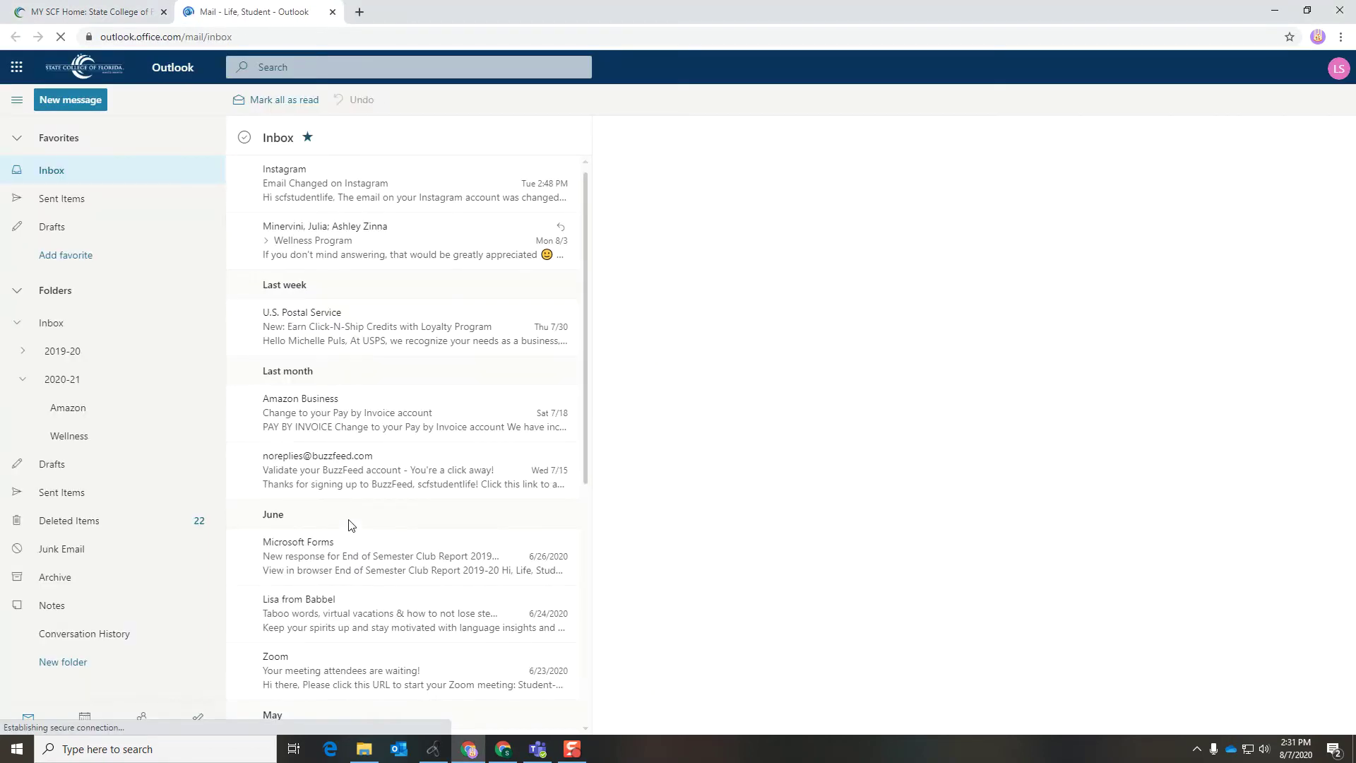
left_click(15, 67)
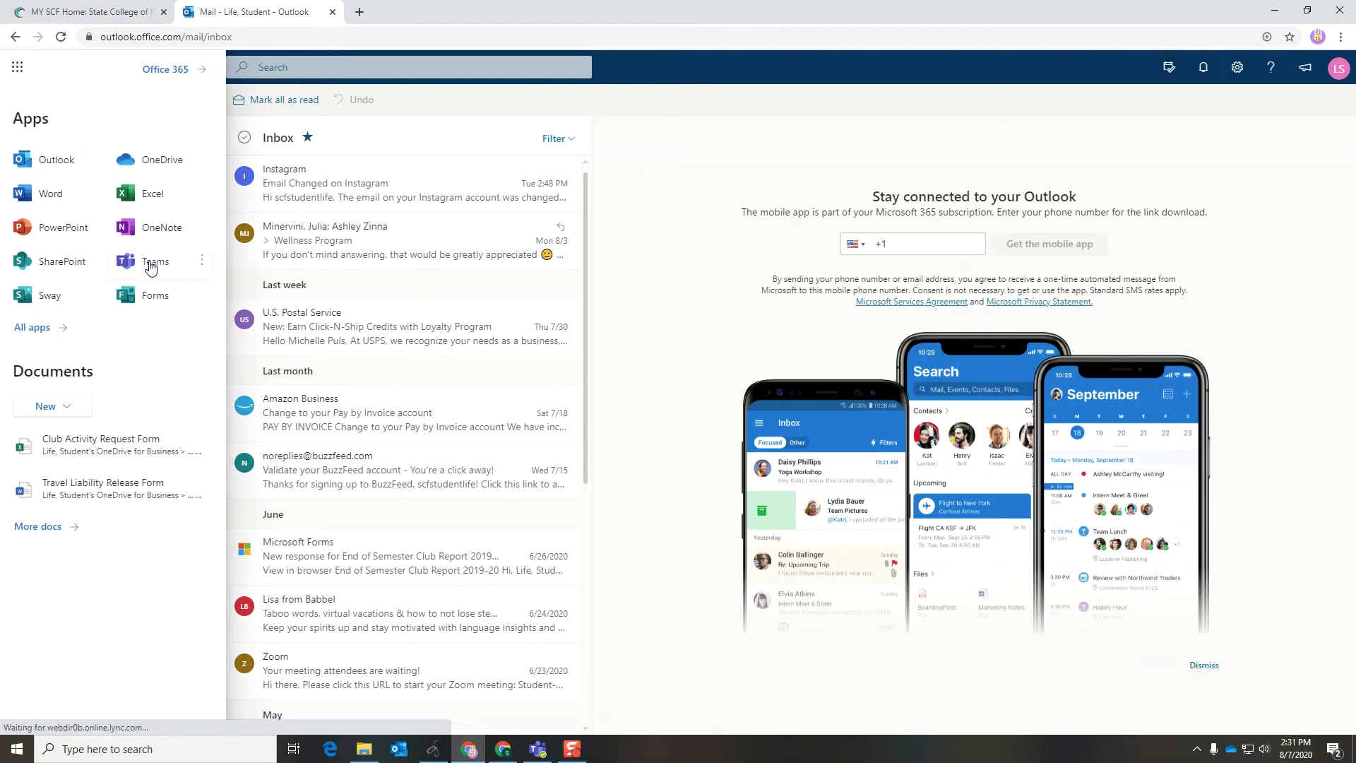
left_click(152, 268)
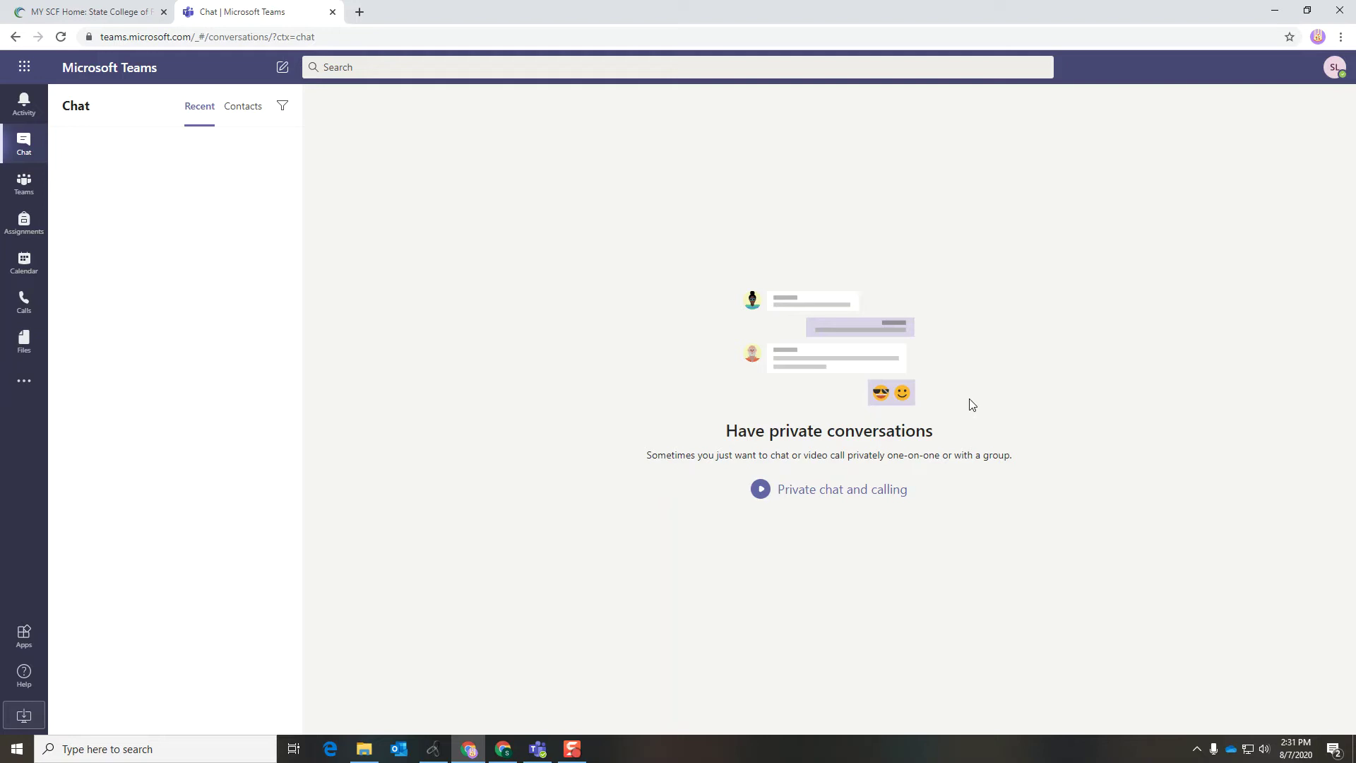
- Switch to the Teams desktop app and start a new chat from the Chat area
left_click(538, 750)
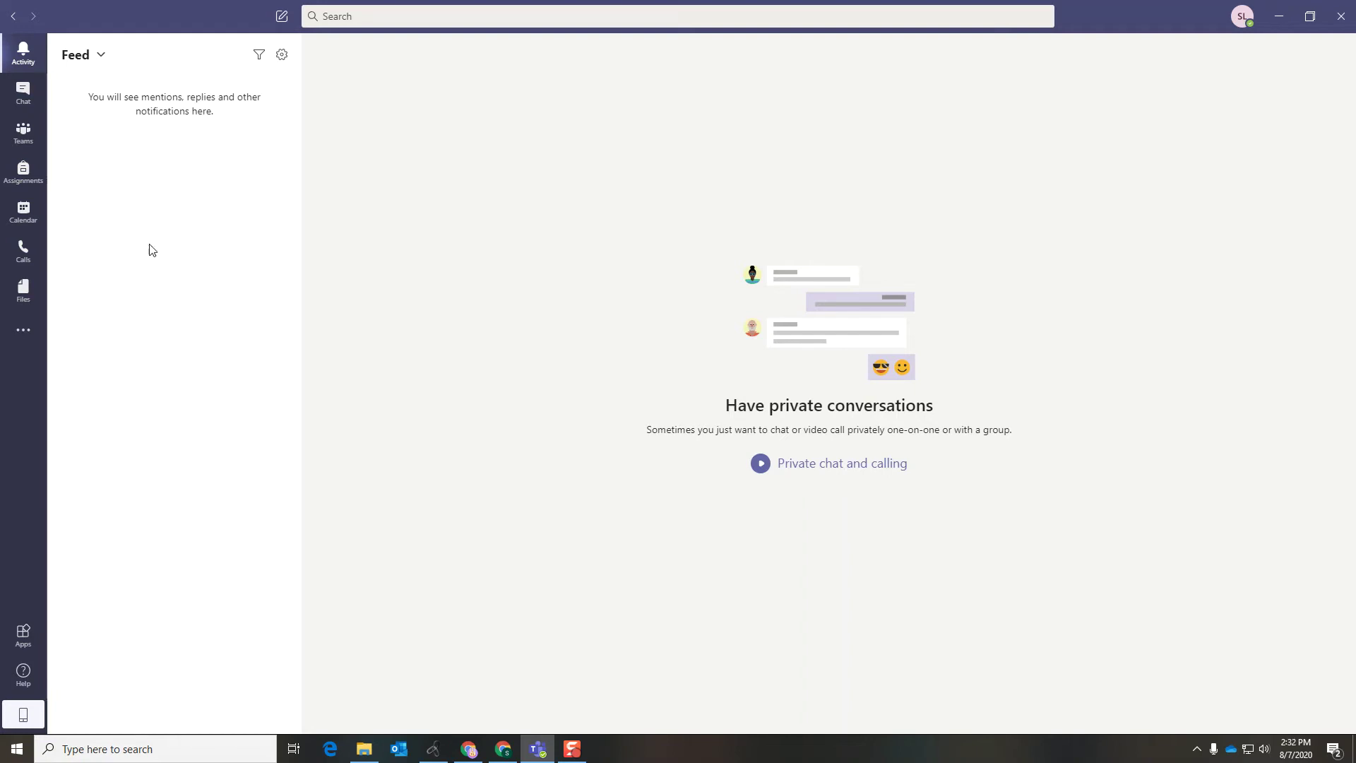
left_click(20, 92)
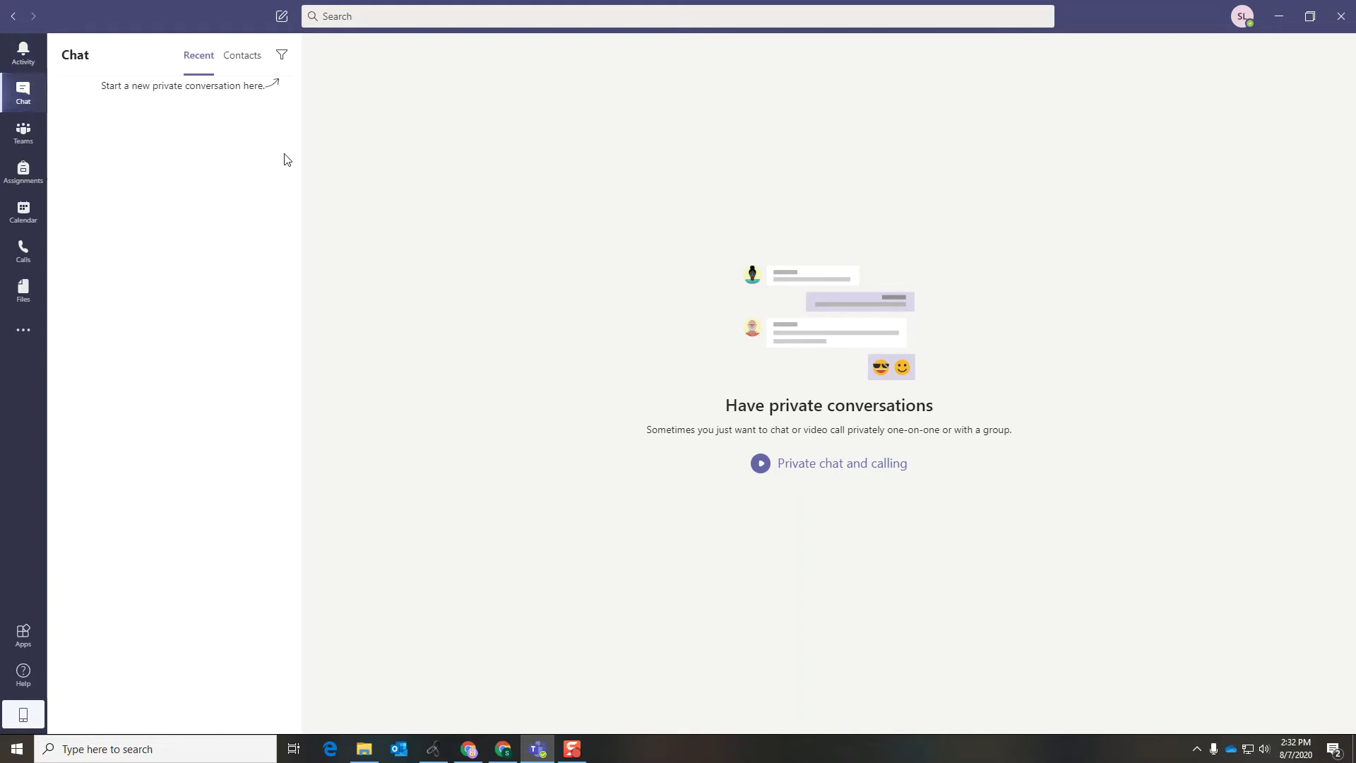
left_click(282, 20)
- Send the greeting 'H' to the colleague in a new chat, then go to Join or create a team
type("julia mine")
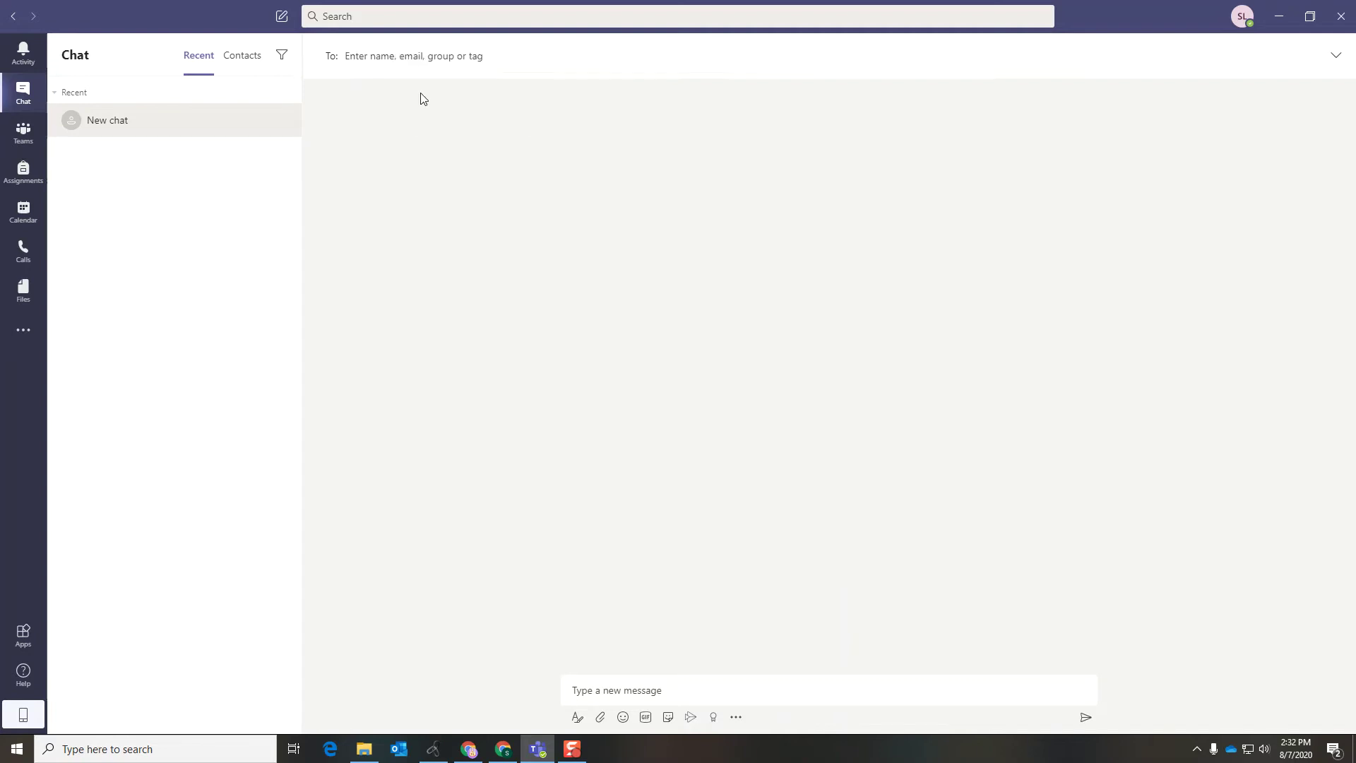
left_click(422, 97)
left_click(665, 690)
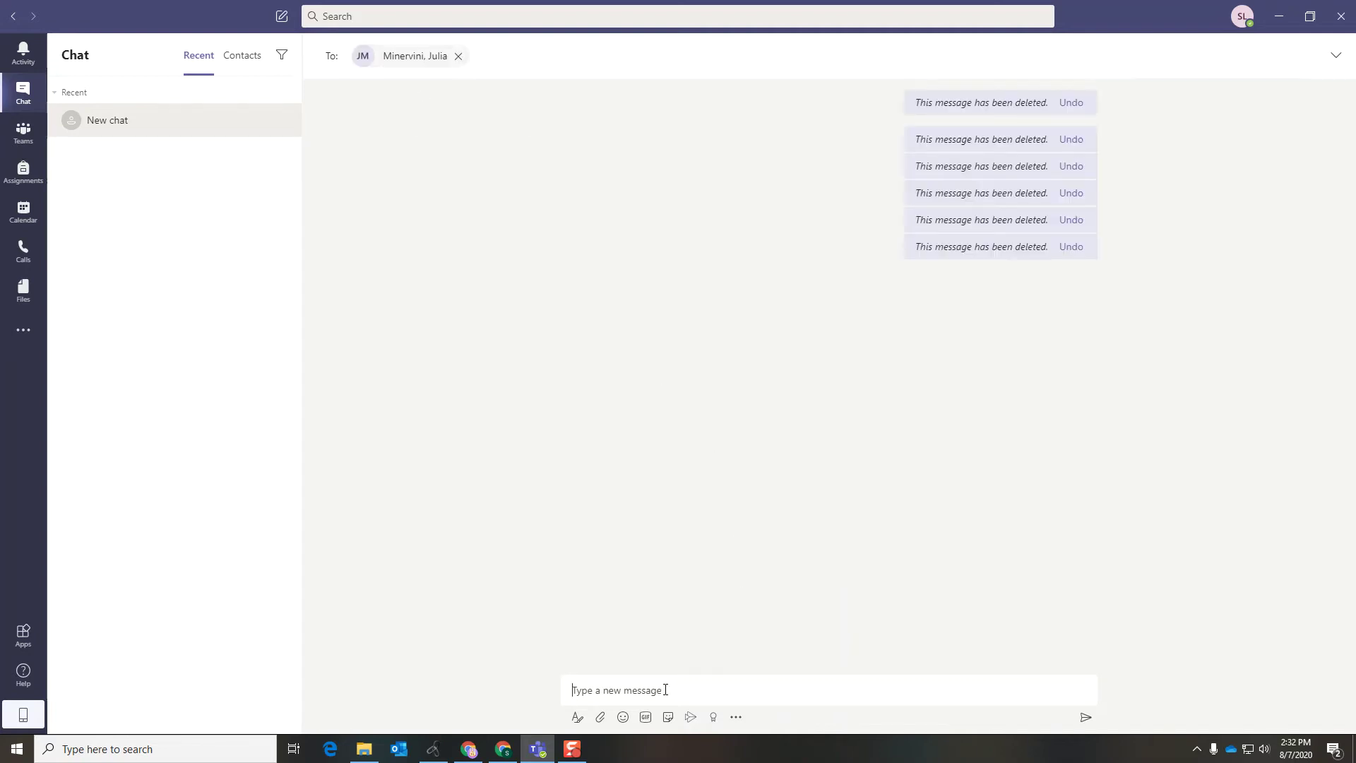
type("Hi Julia!")
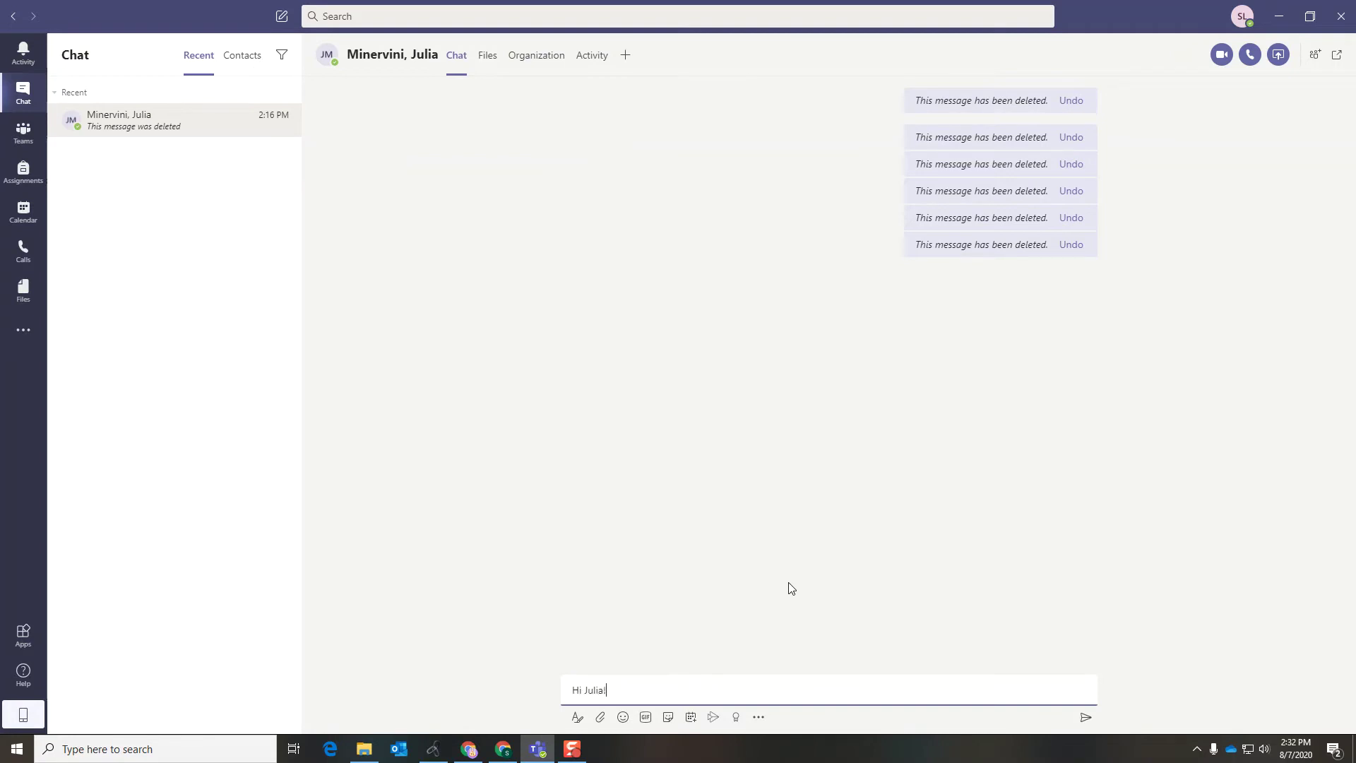
key("Return")
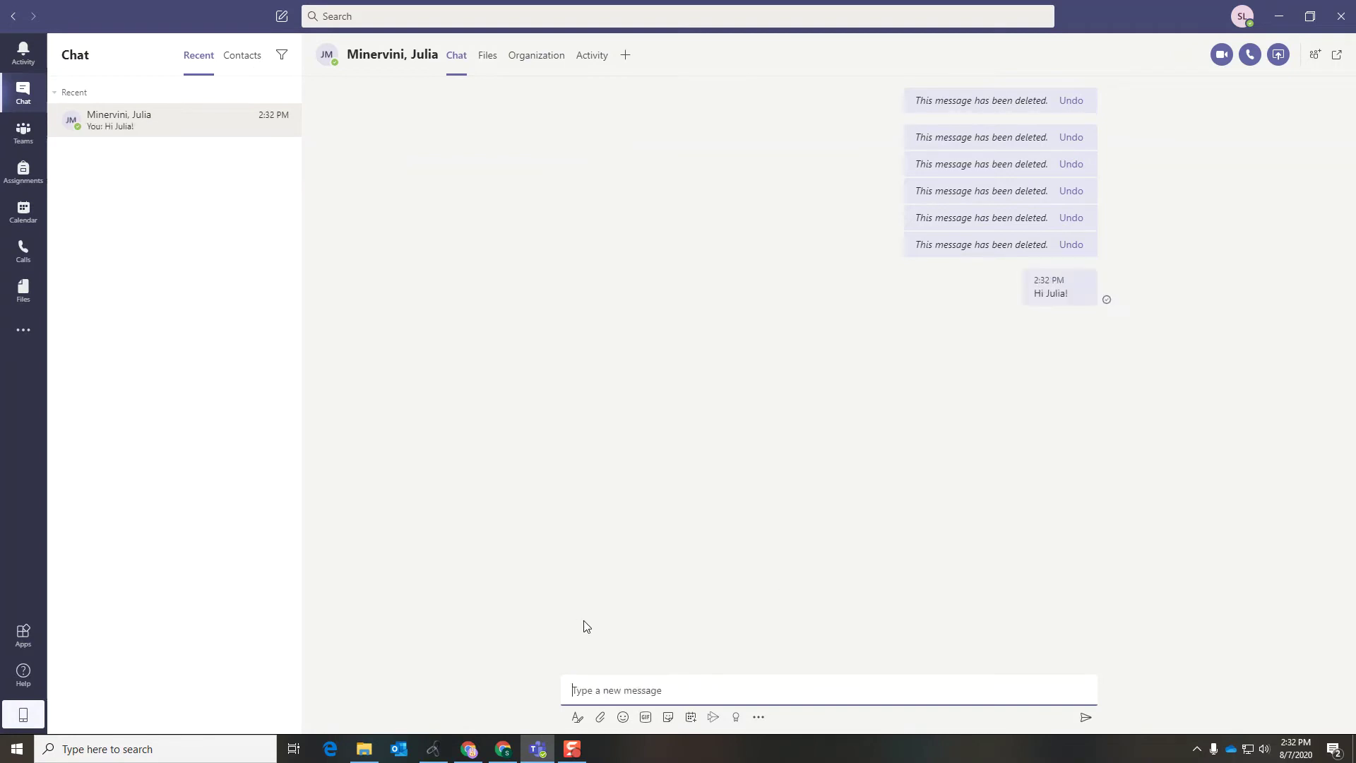
left_click(23, 137)
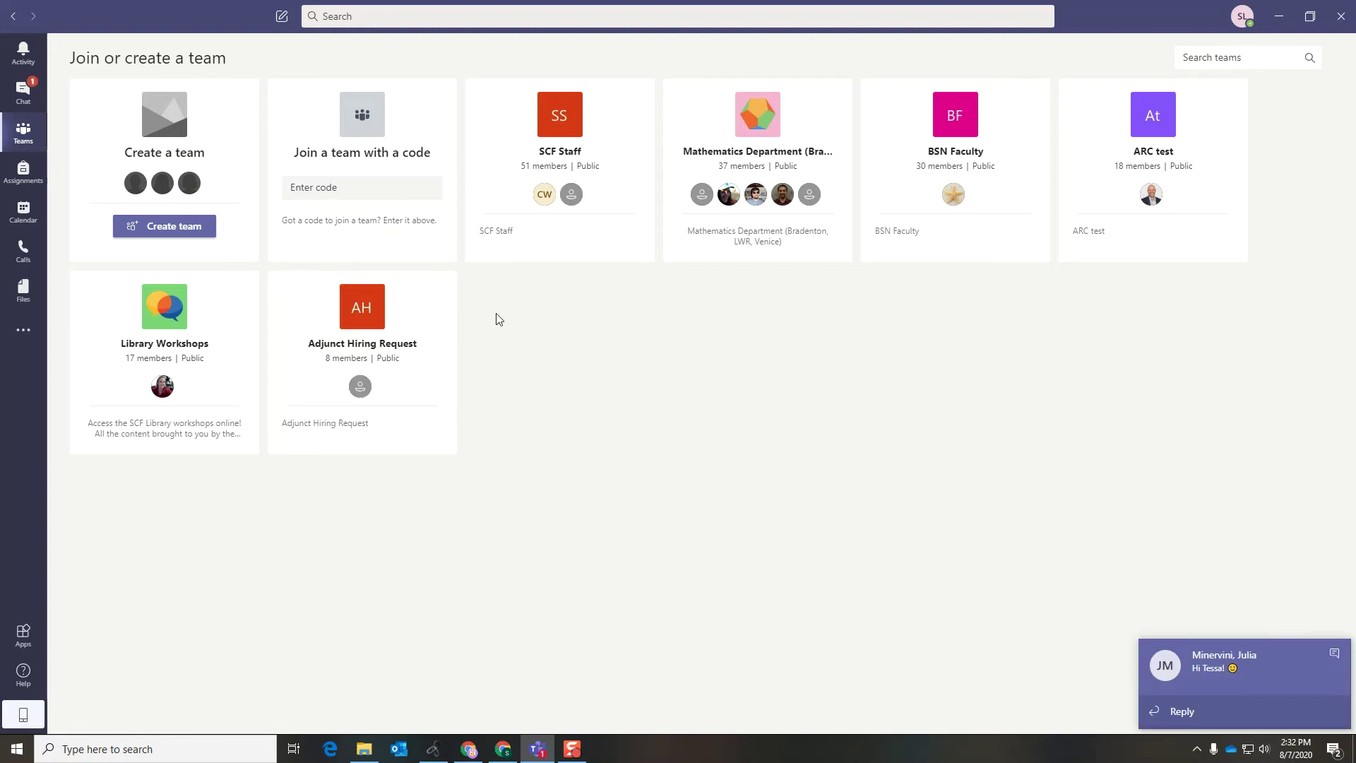
- Look over the team cards, stop at Assignments, then show the Calendar for August 3–7, 2020
mouse_move(546, 247)
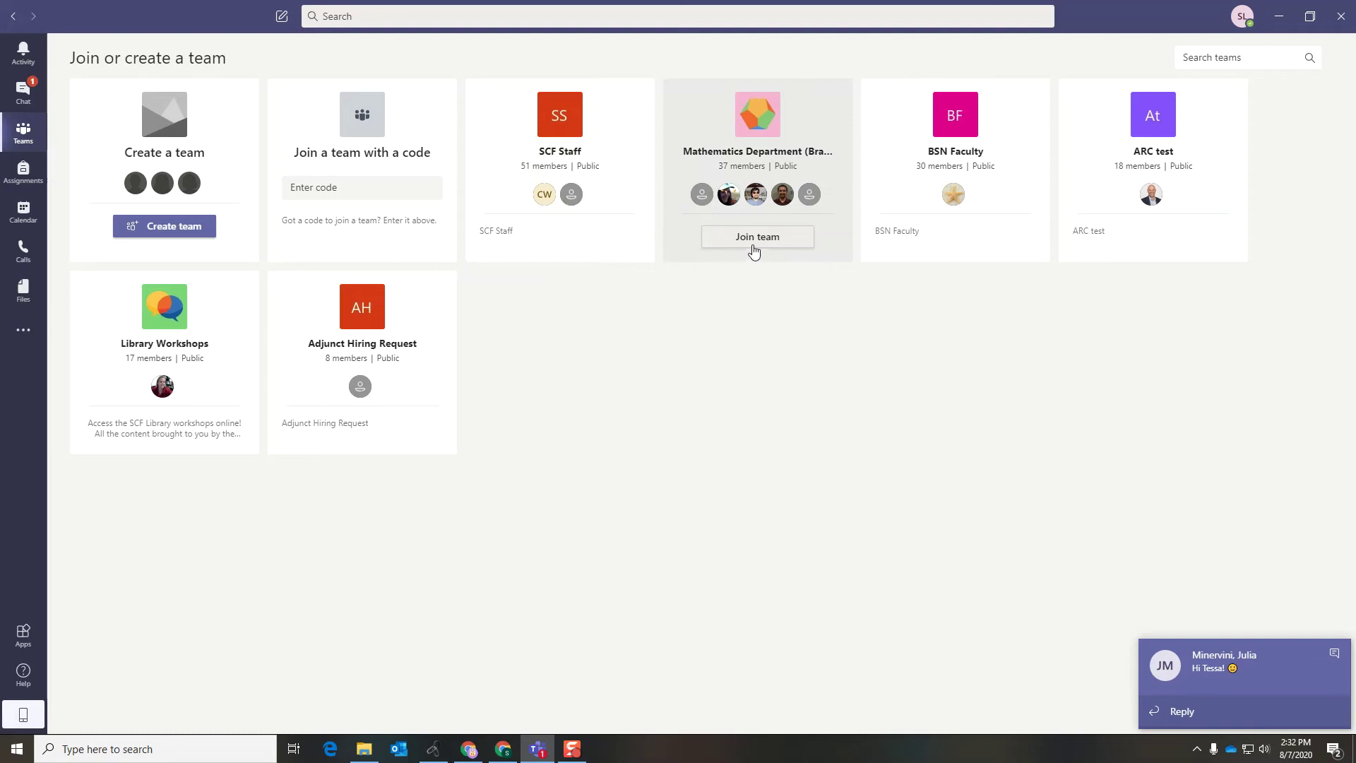
mouse_move(915, 256)
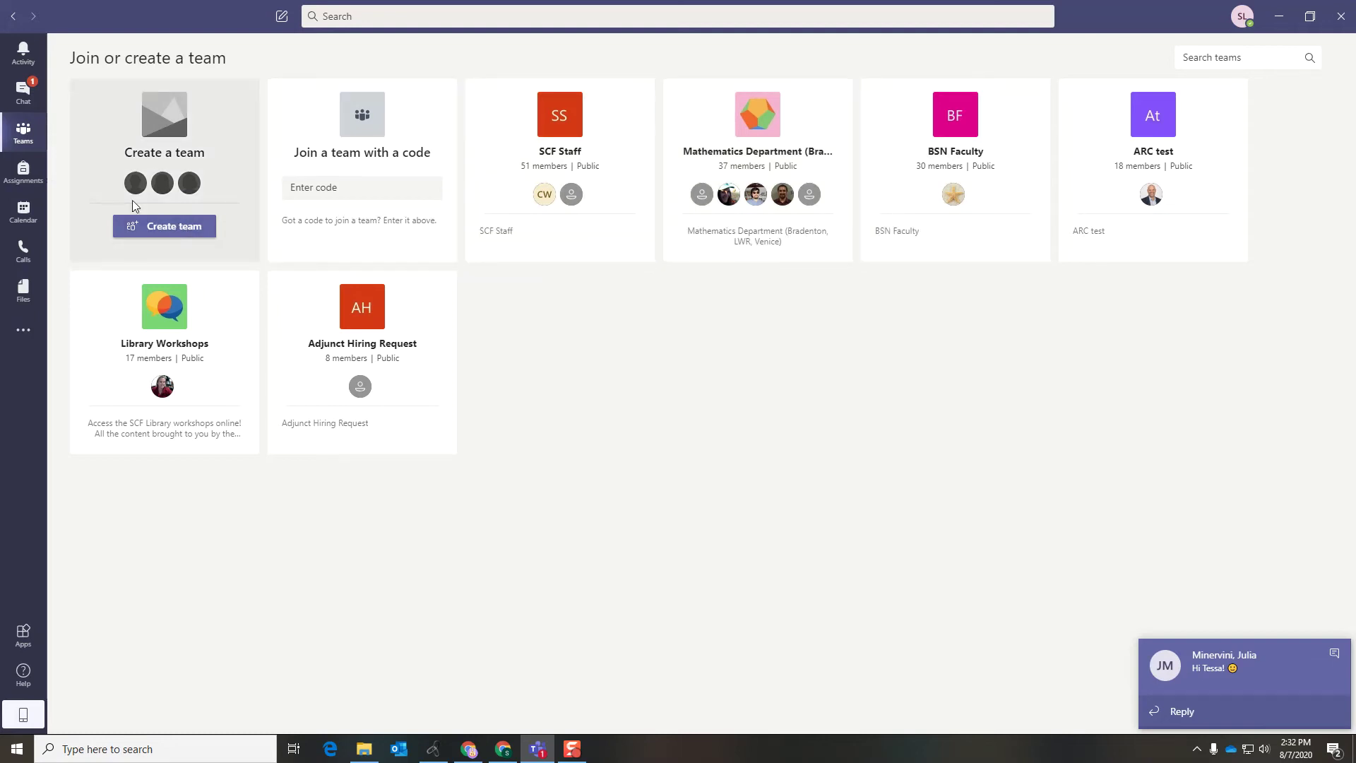
left_click(24, 176)
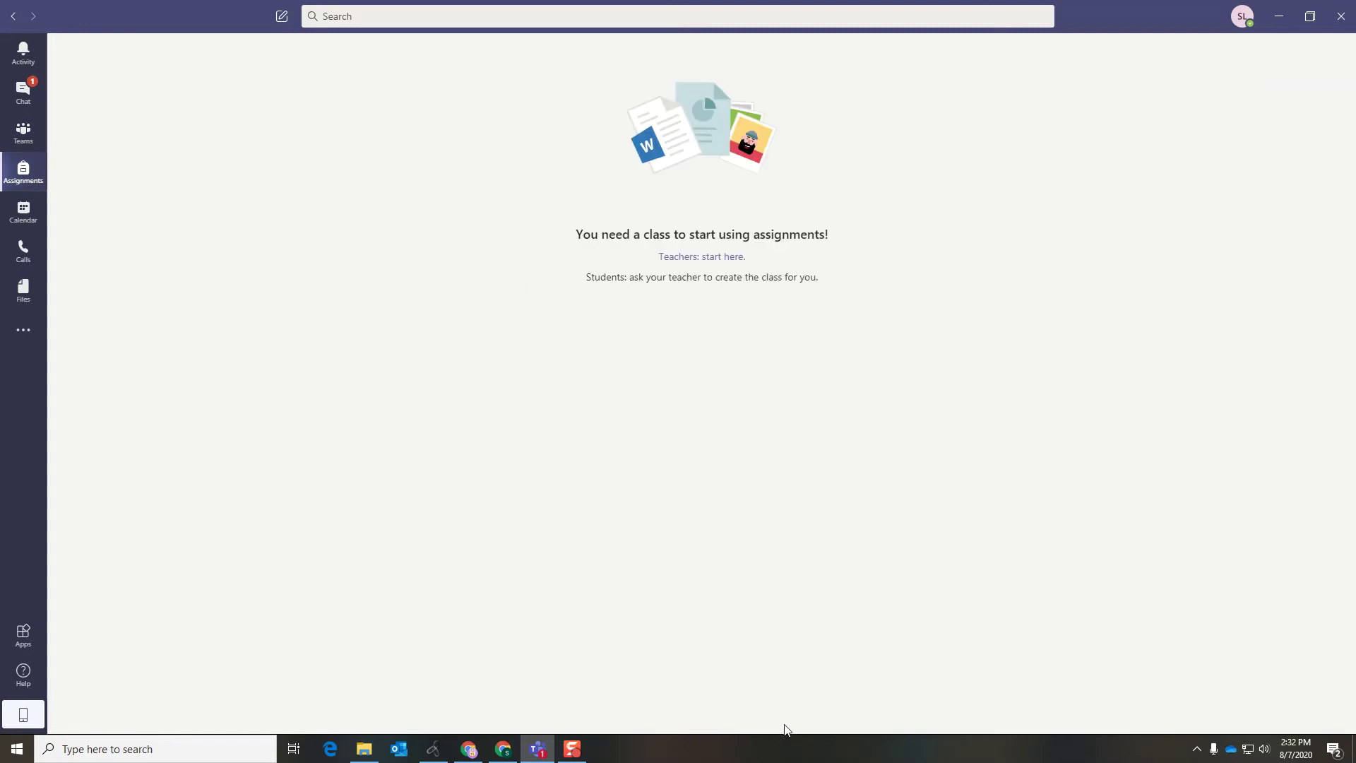
left_click(24, 213)
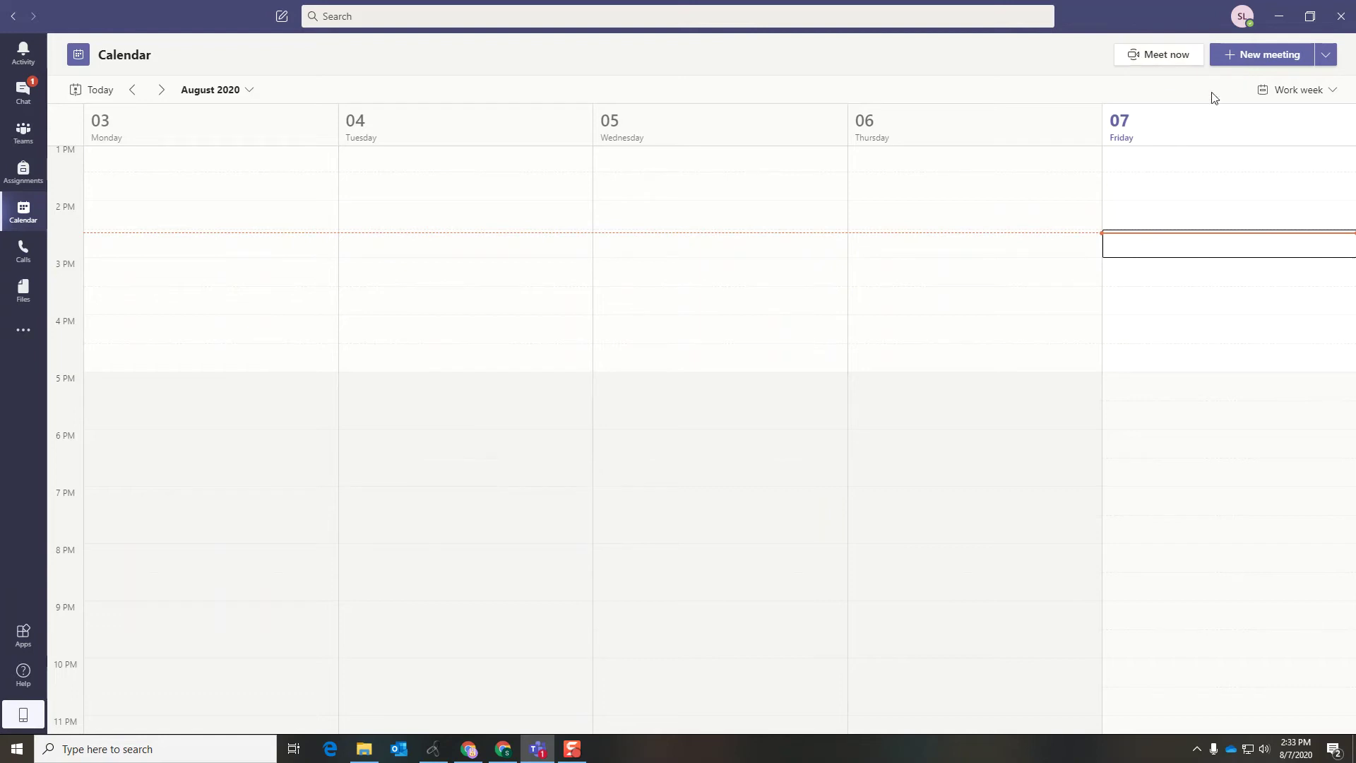
- Schedule a 3:00–3:30 PM 'Meeting' on August 7, then go to the Calls speed dial page
left_click(1249, 55)
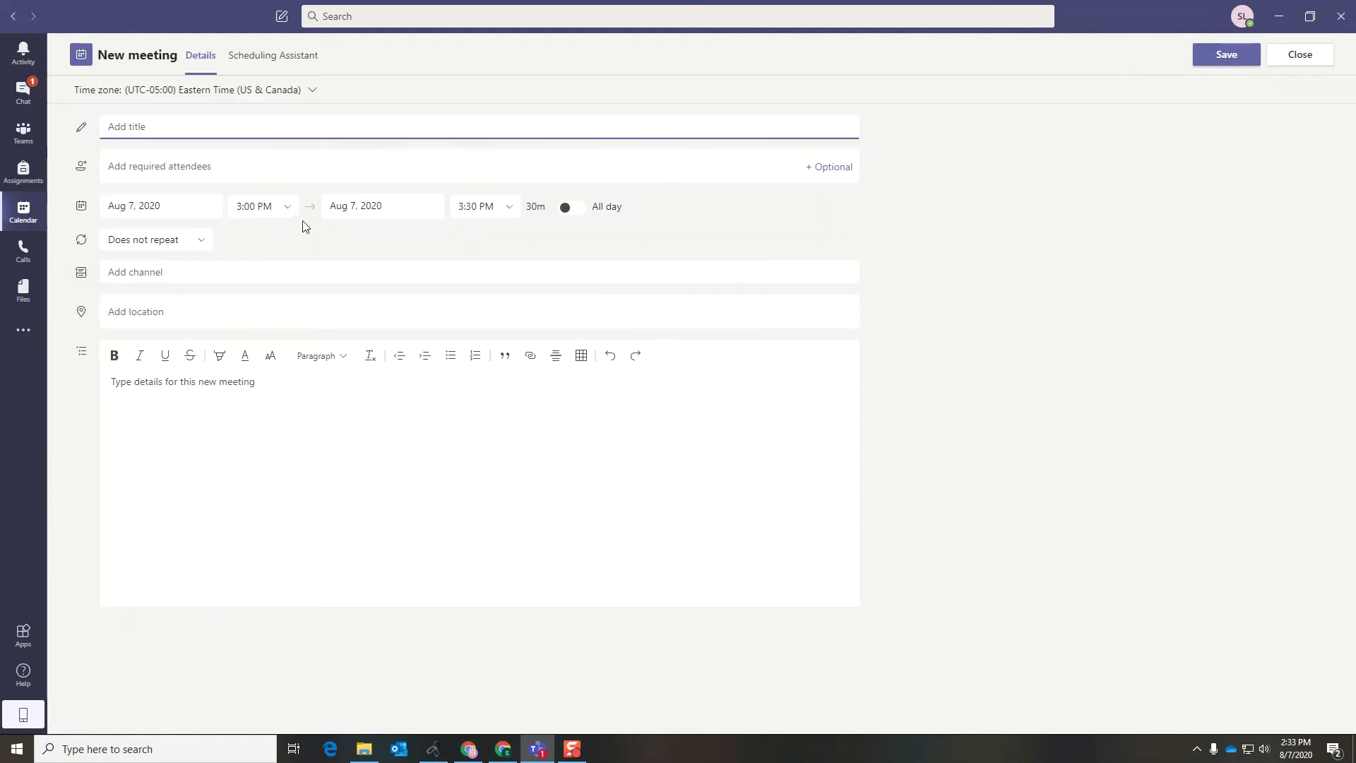
type("Meeting")
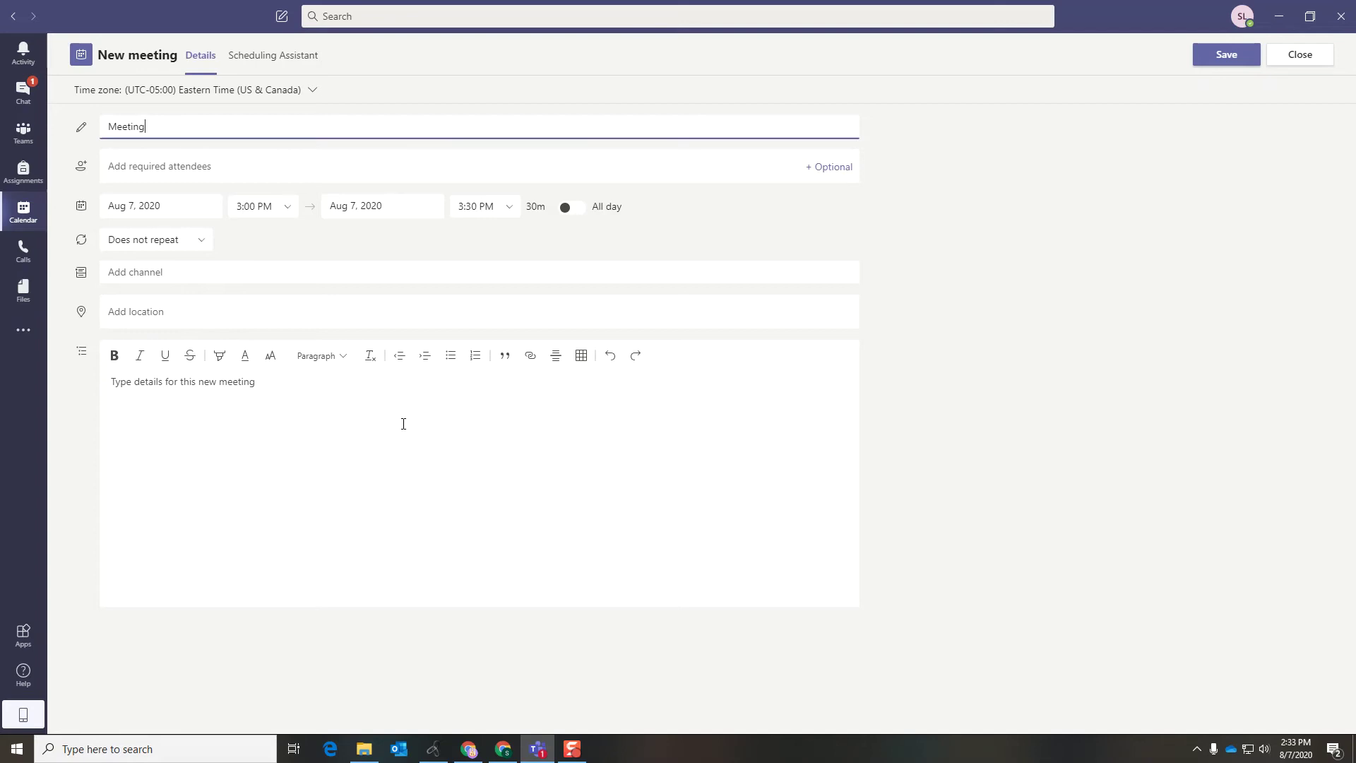
left_click(1217, 60)
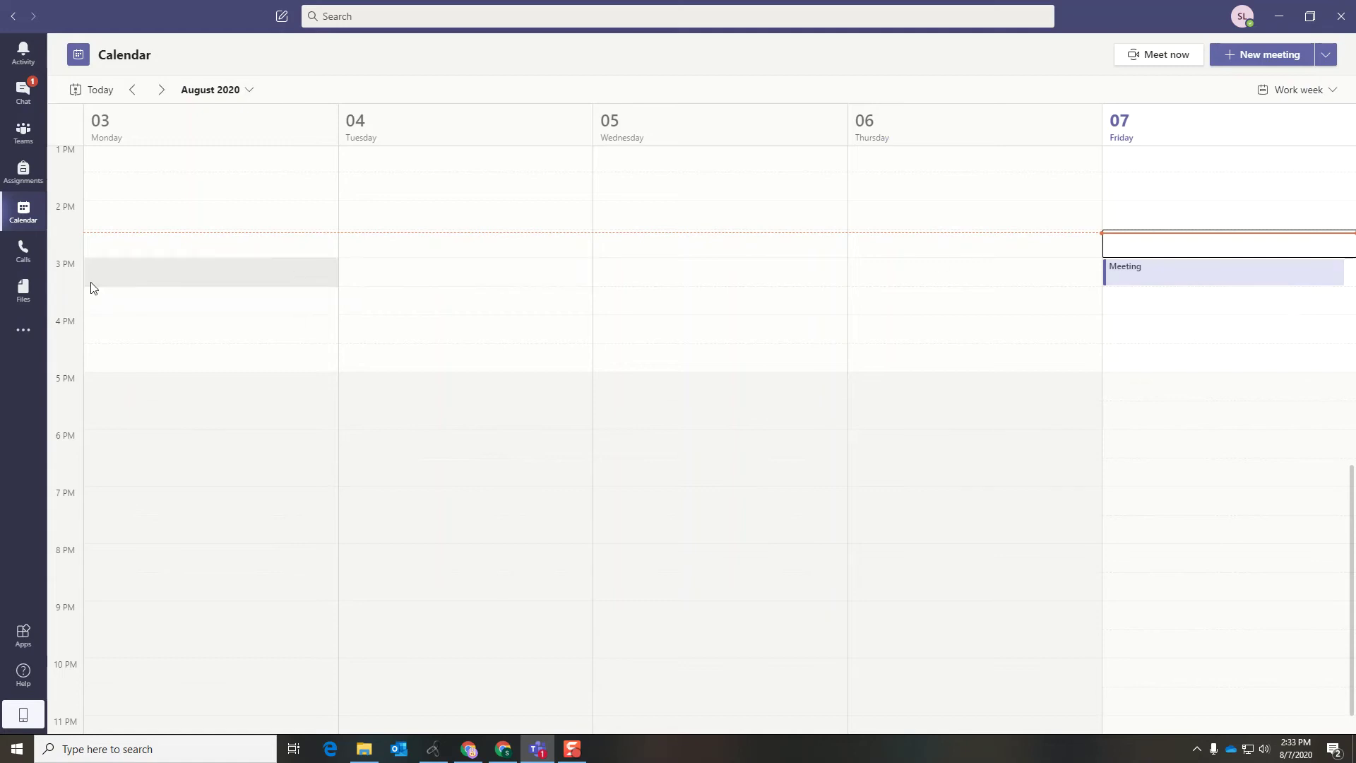
left_click(15, 254)
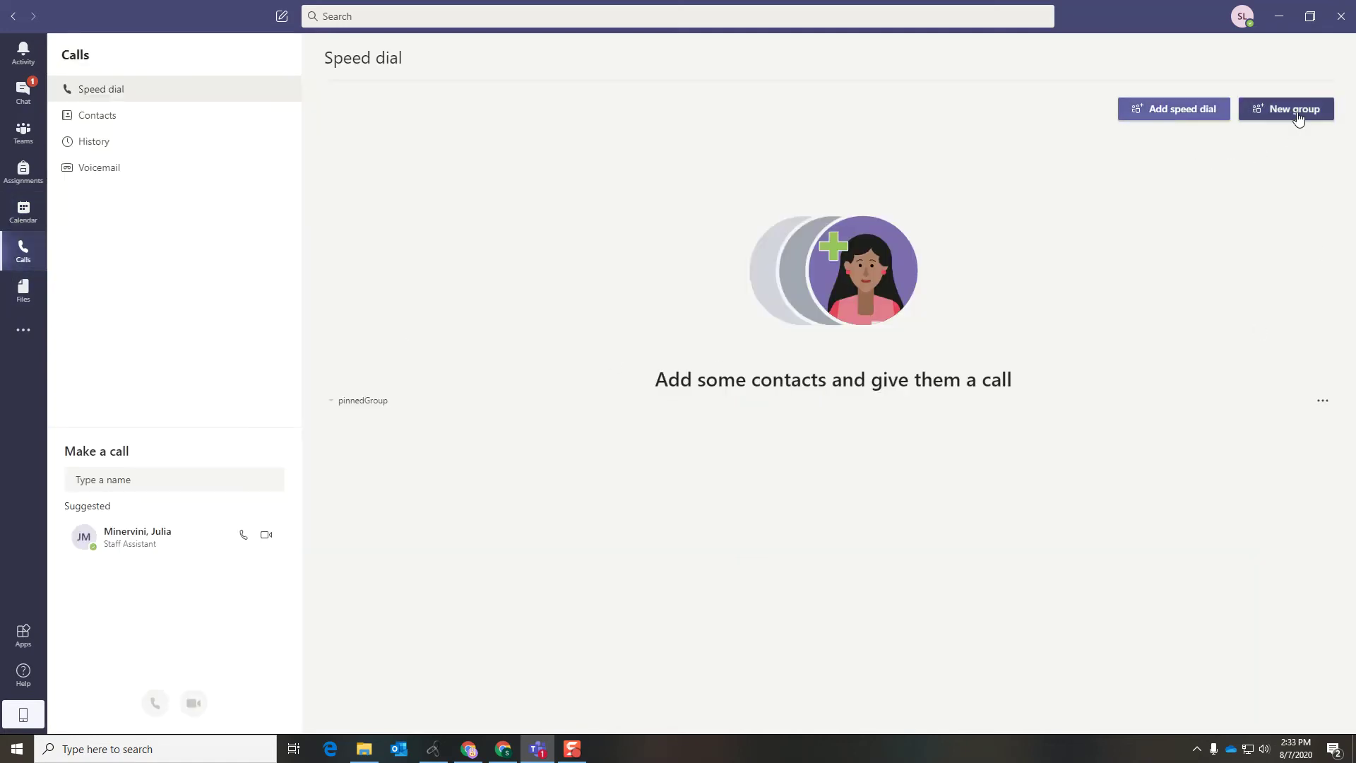
- Select Club Activity Request Form.xlsx in recent Files, then return to the colleague's chat
left_click(11, 297)
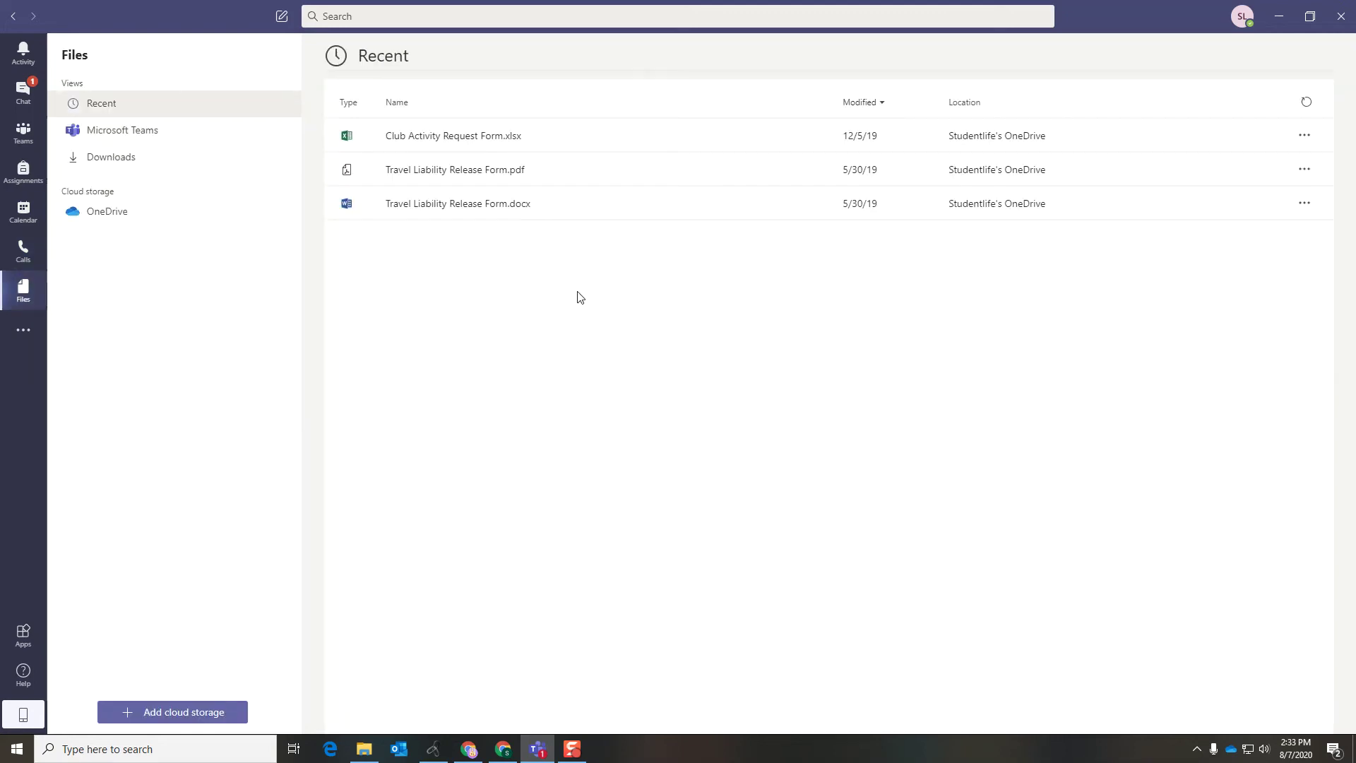
left_click(646, 133)
left_click(22, 94)
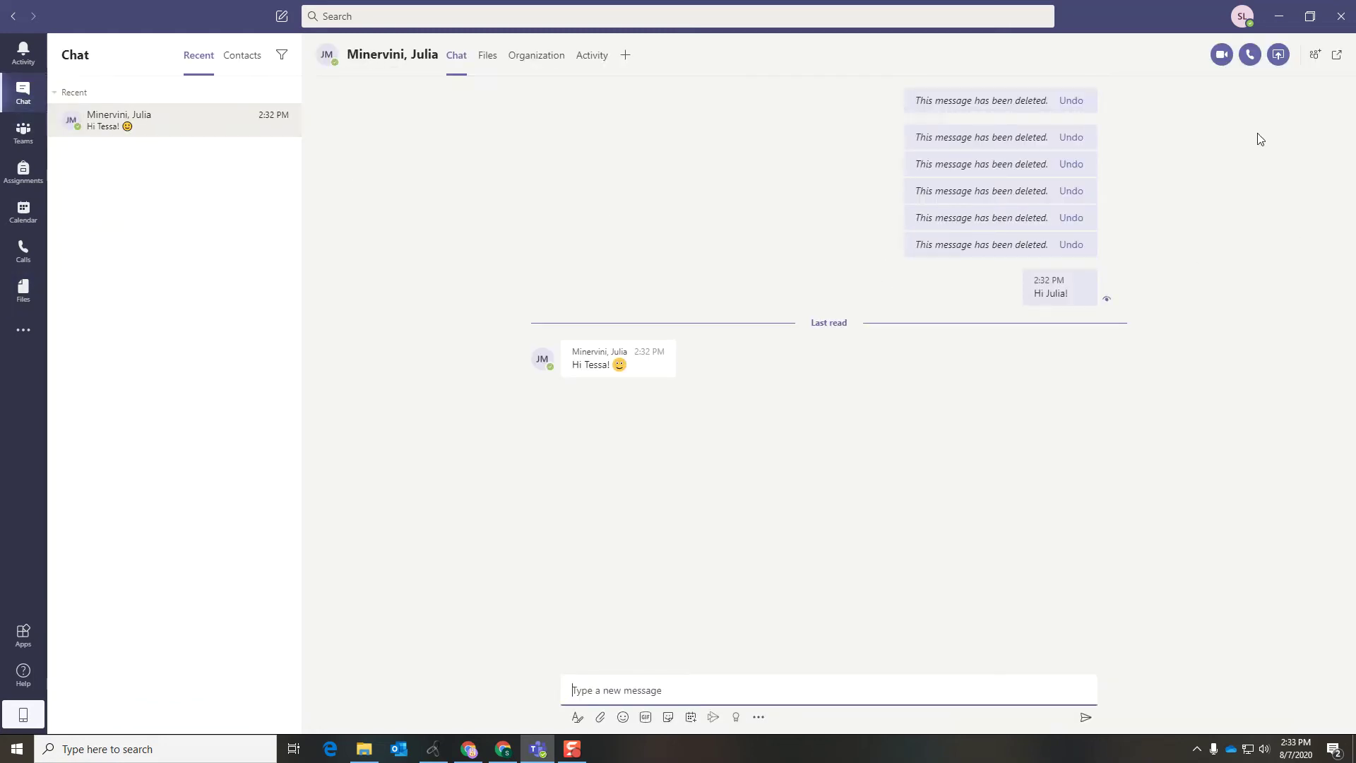
- Video-call the colleague using the video call button in the chat header
left_click(1222, 56)
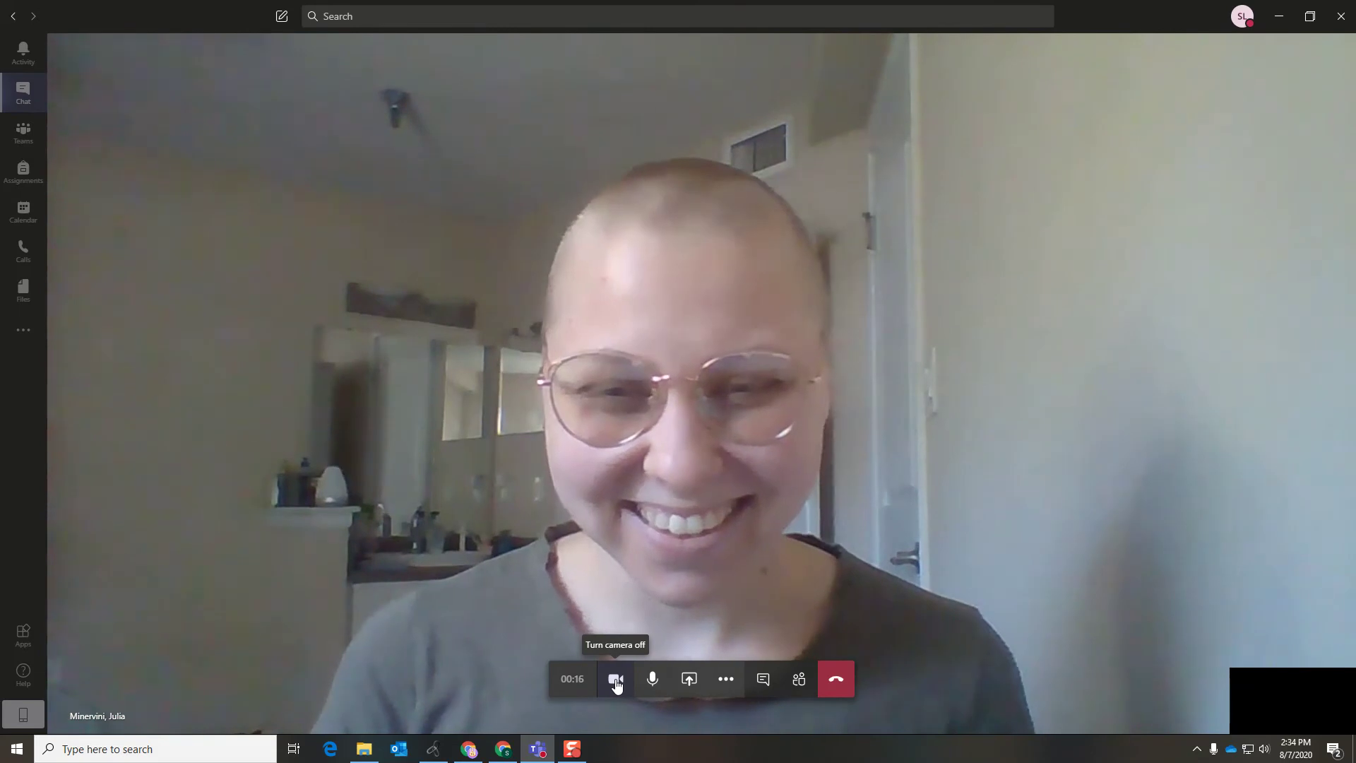
- Mute and unmute the microphone, check More actions, and show the conversation beside the call
left_click(654, 681)
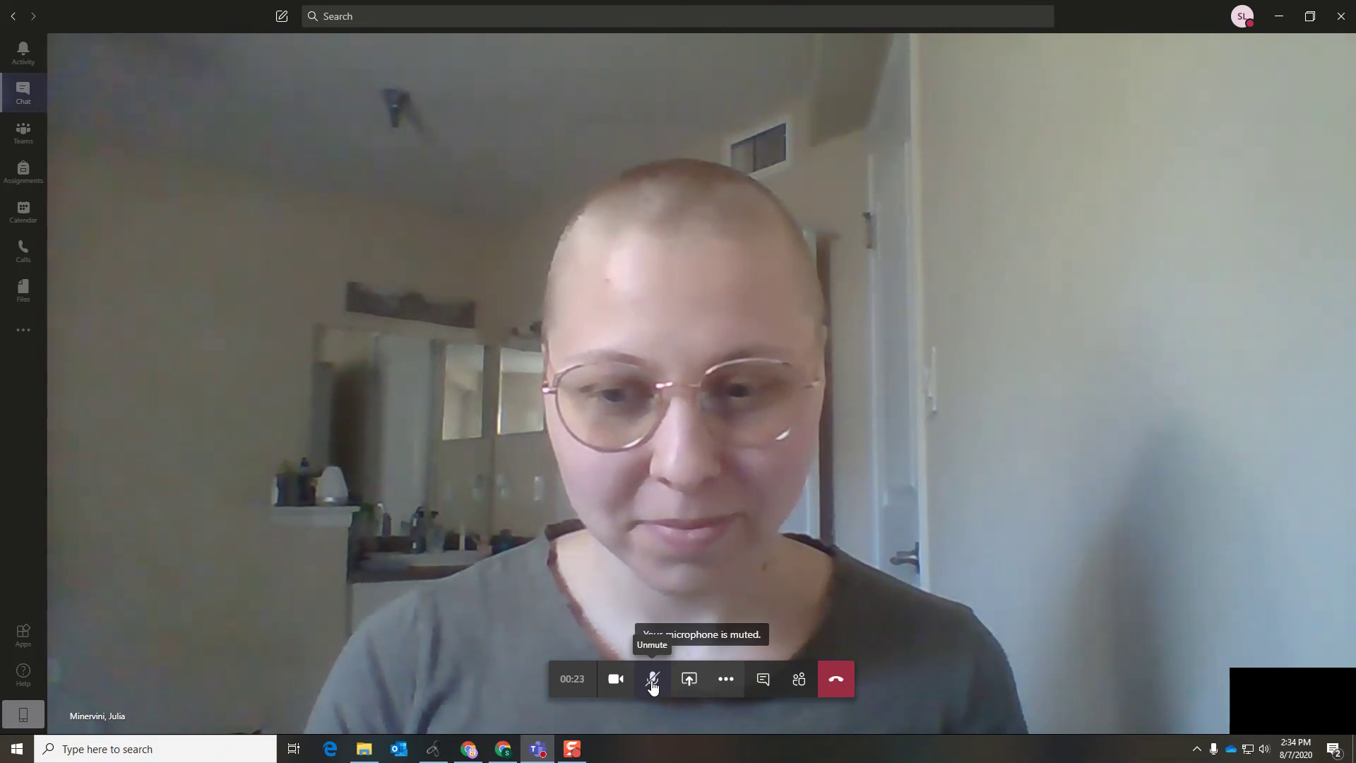
left_click(654, 681)
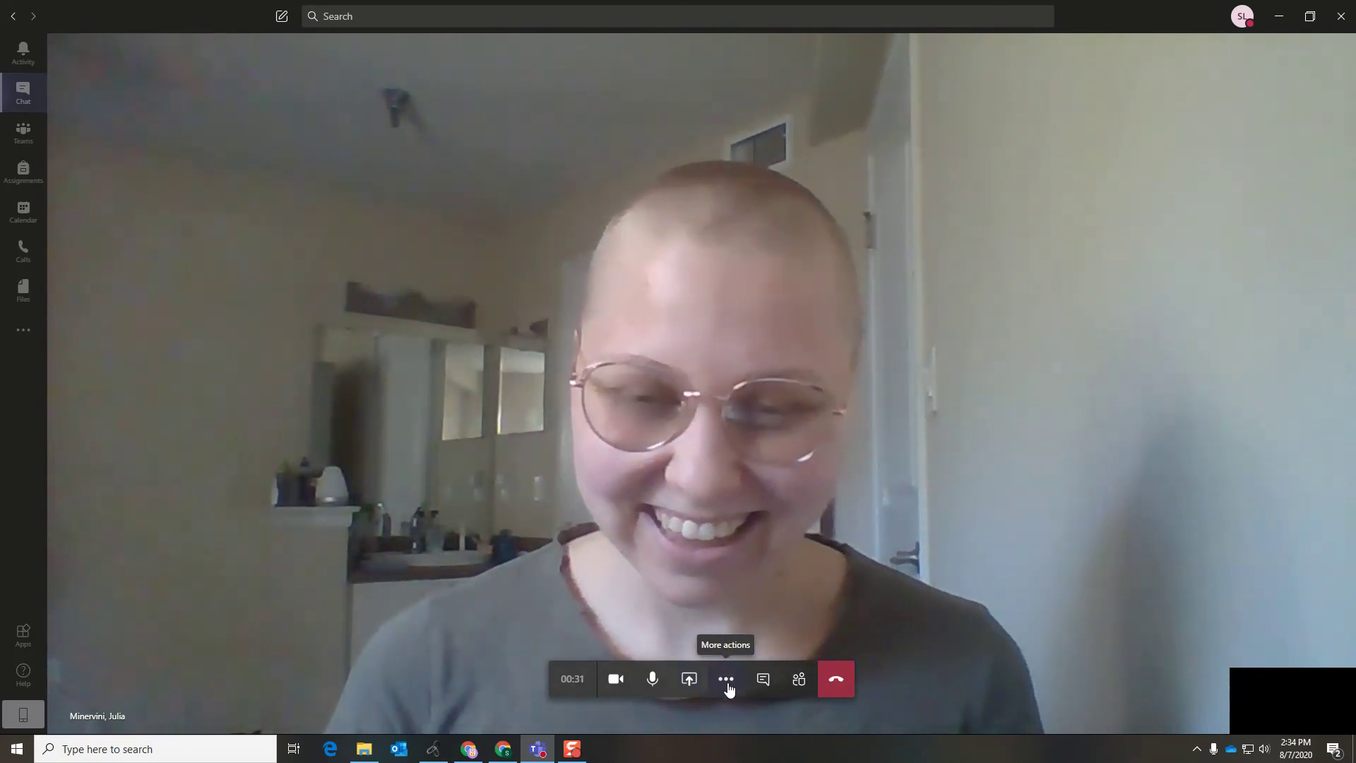
left_click(727, 680)
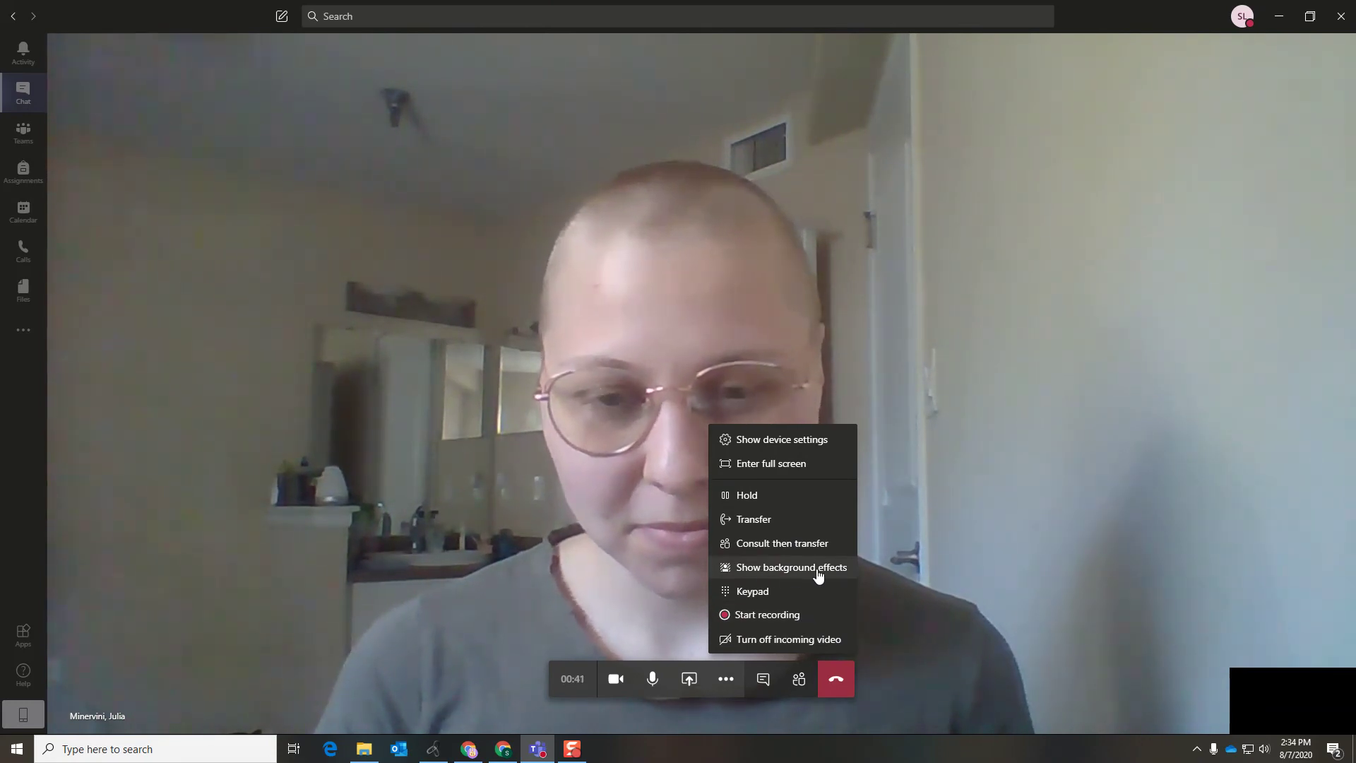
left_click(726, 680)
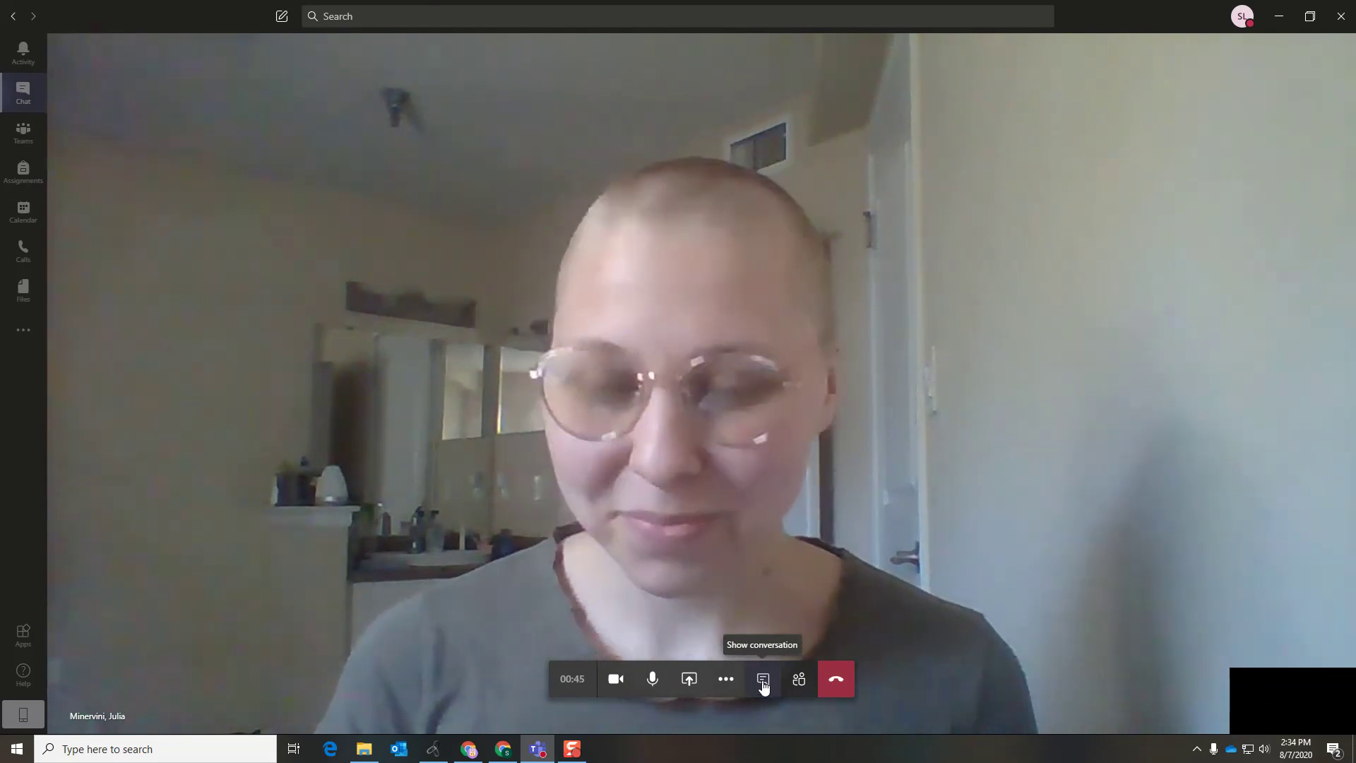
left_click(763, 679)
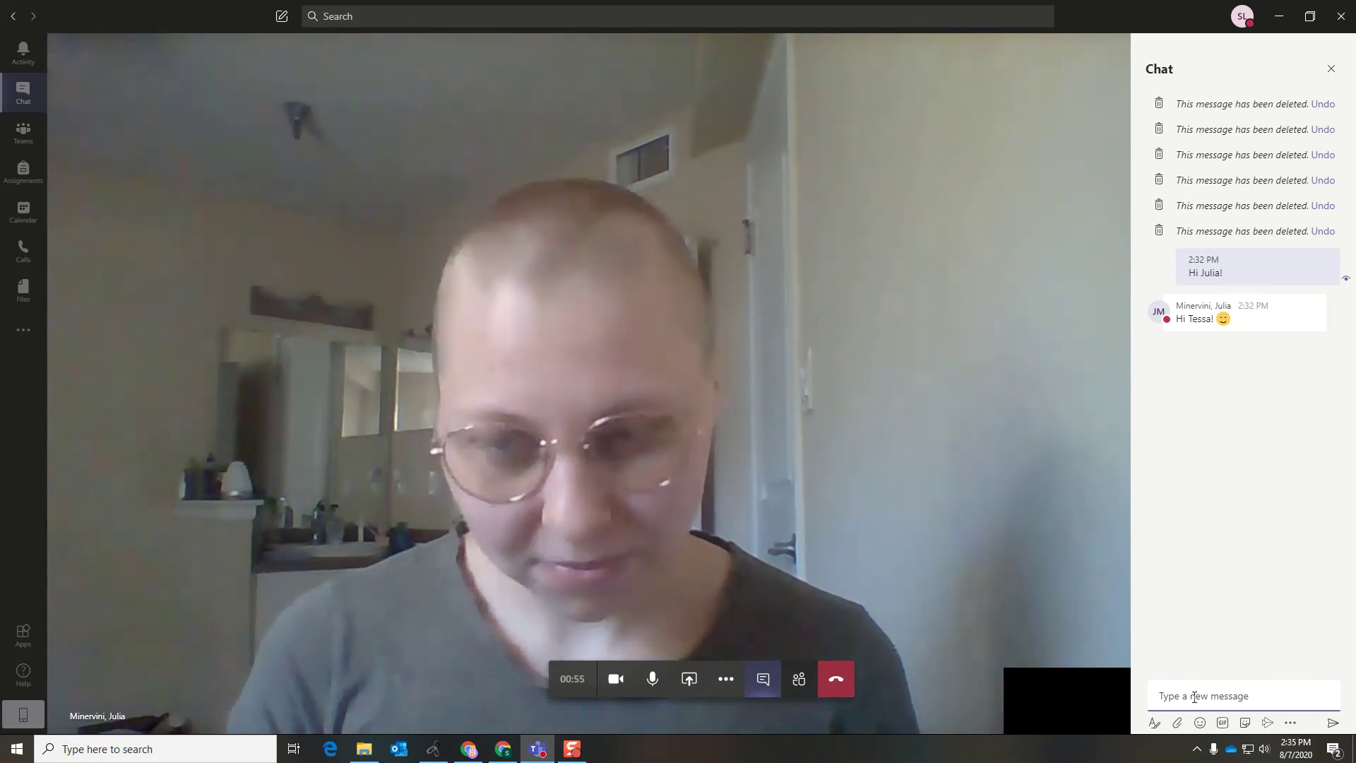
- Focus the chat message box, turn the camera off and back on, and bring up screen-share choices
left_click(1167, 697)
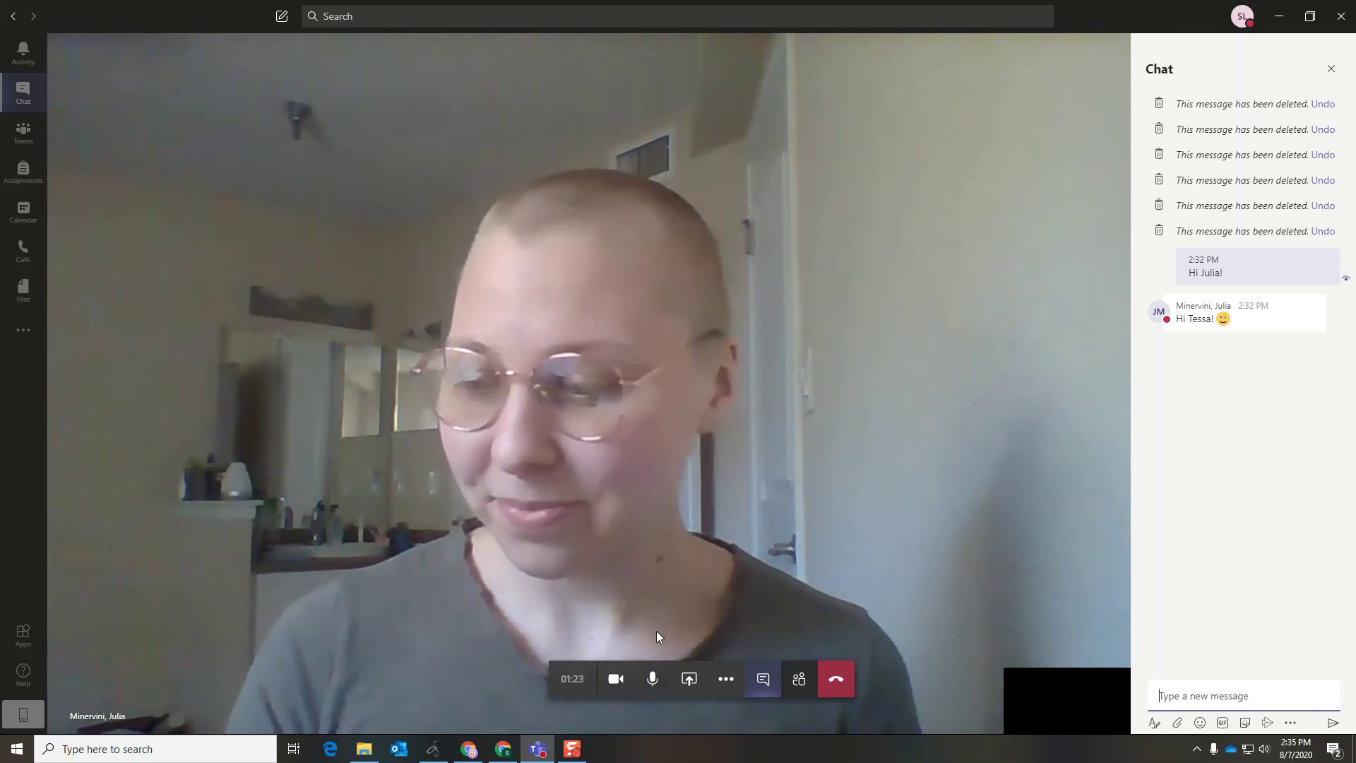
left_click(619, 683)
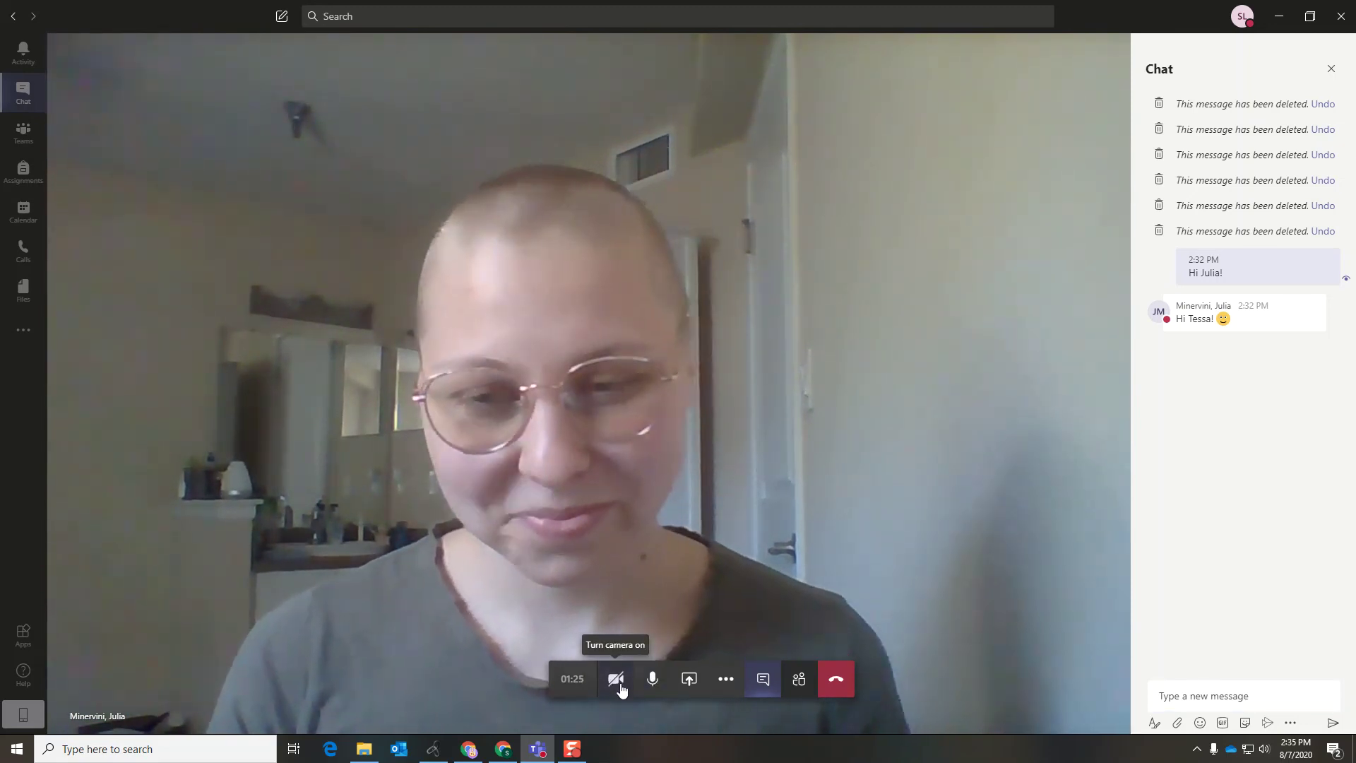
left_click(619, 683)
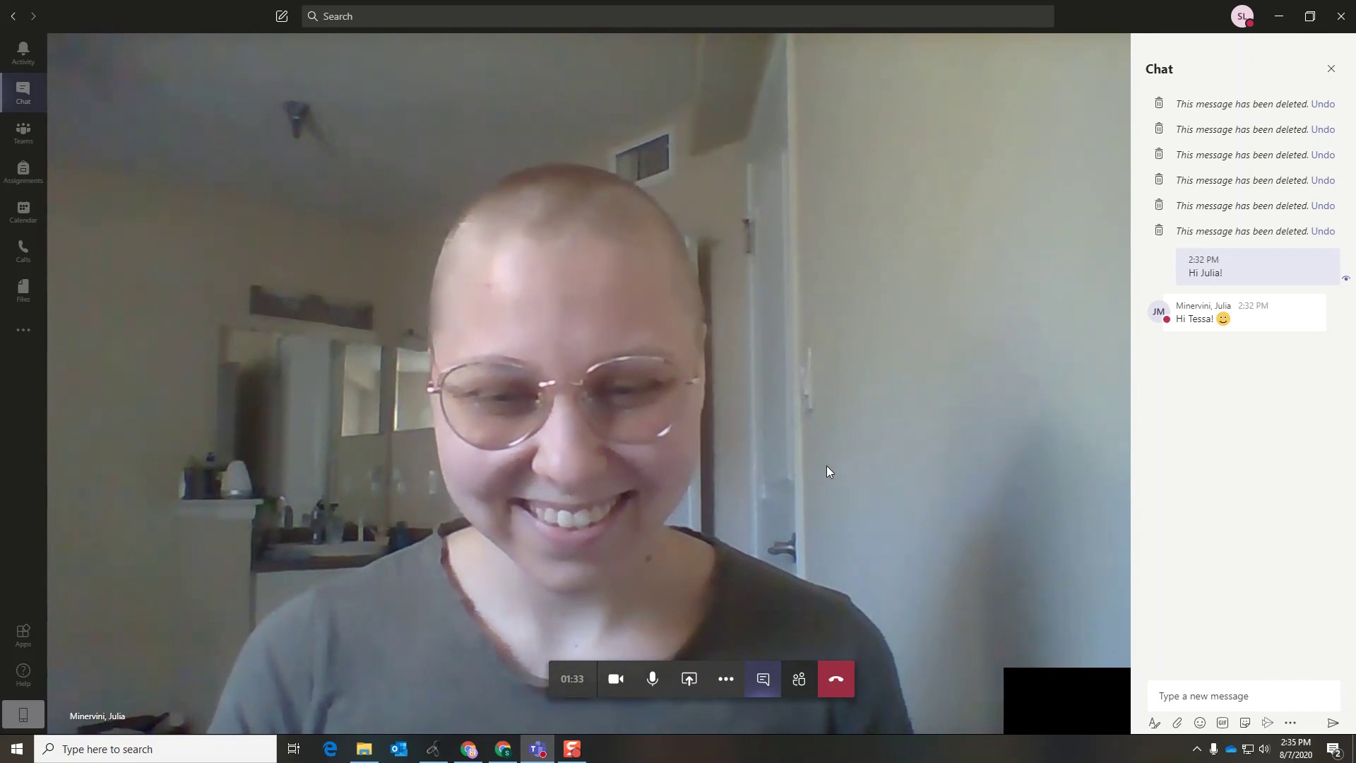
left_click(689, 679)
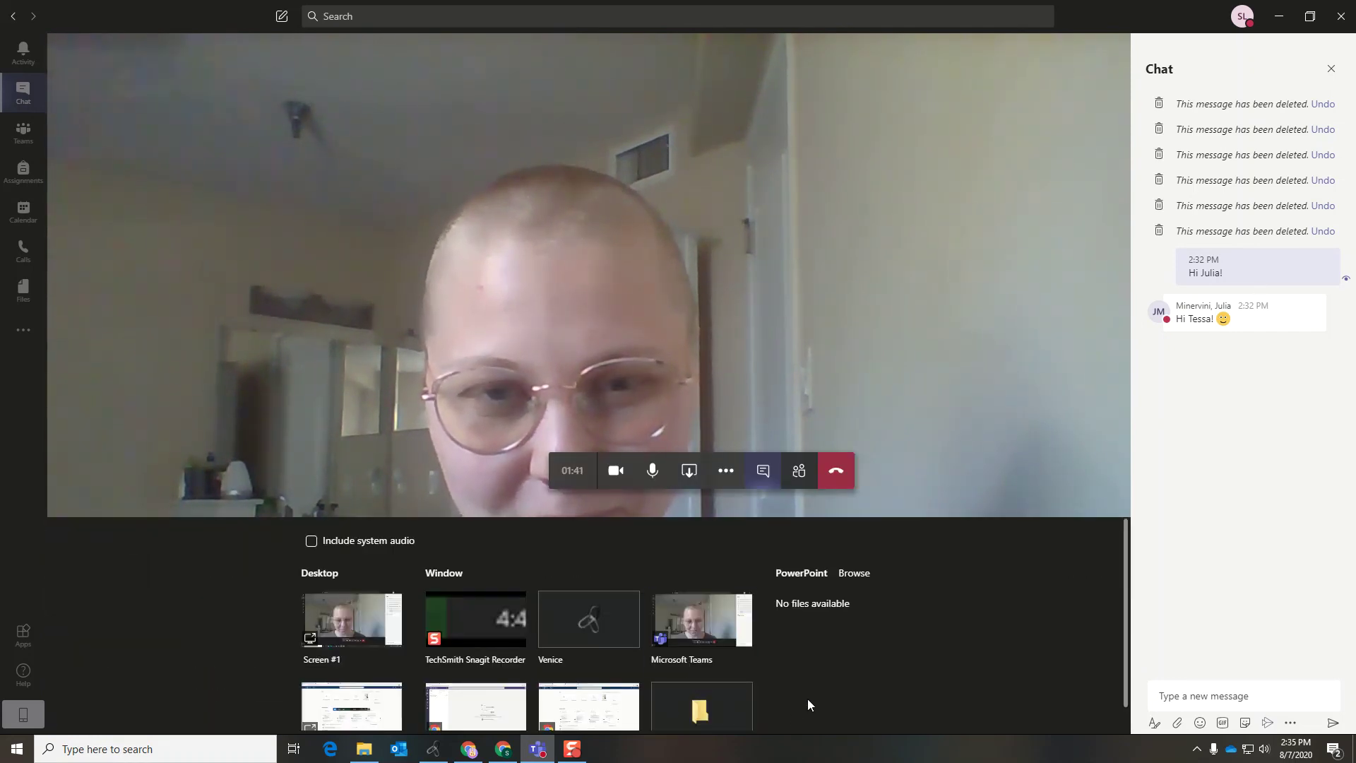
- Share the Chrome browser window from the Window section of the share tray
left_click(469, 704)
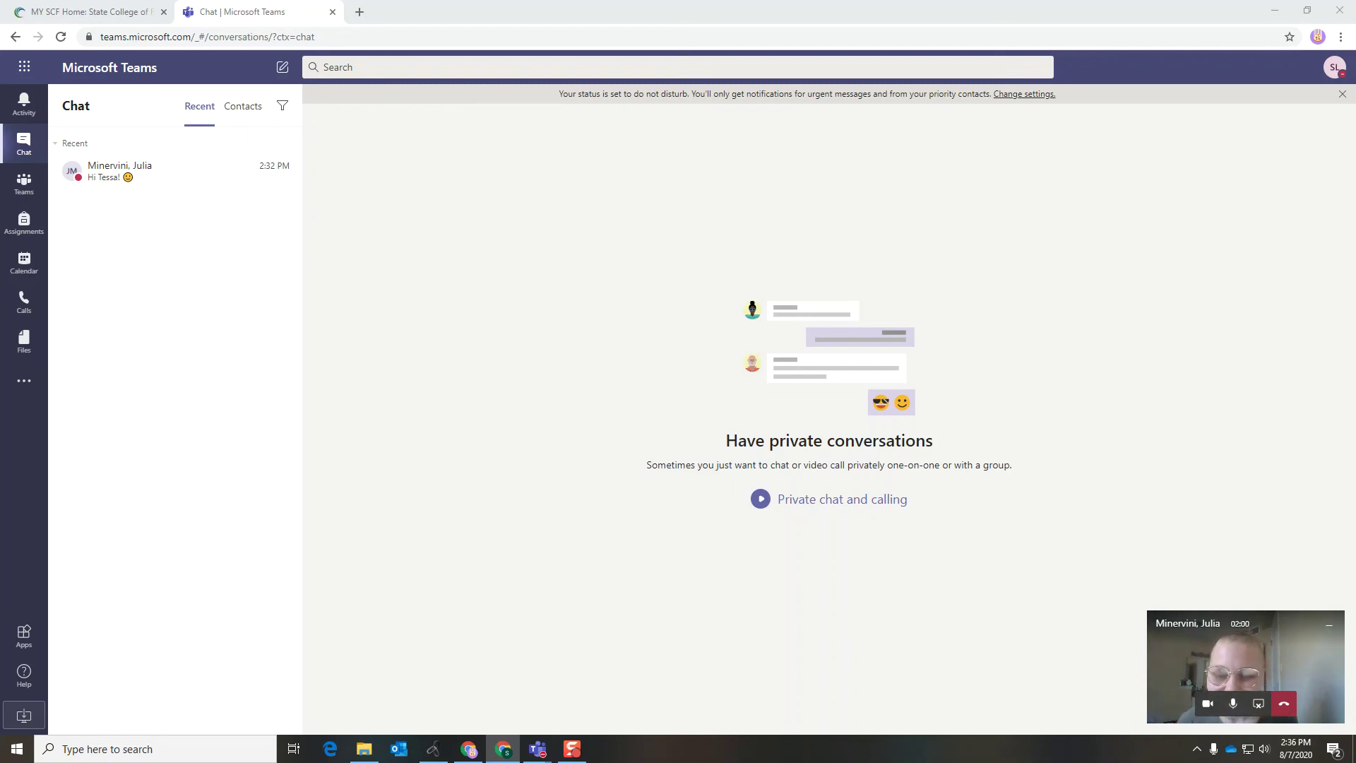
- Stop presenting from the mini call window to return to the full video call
left_click(1259, 705)
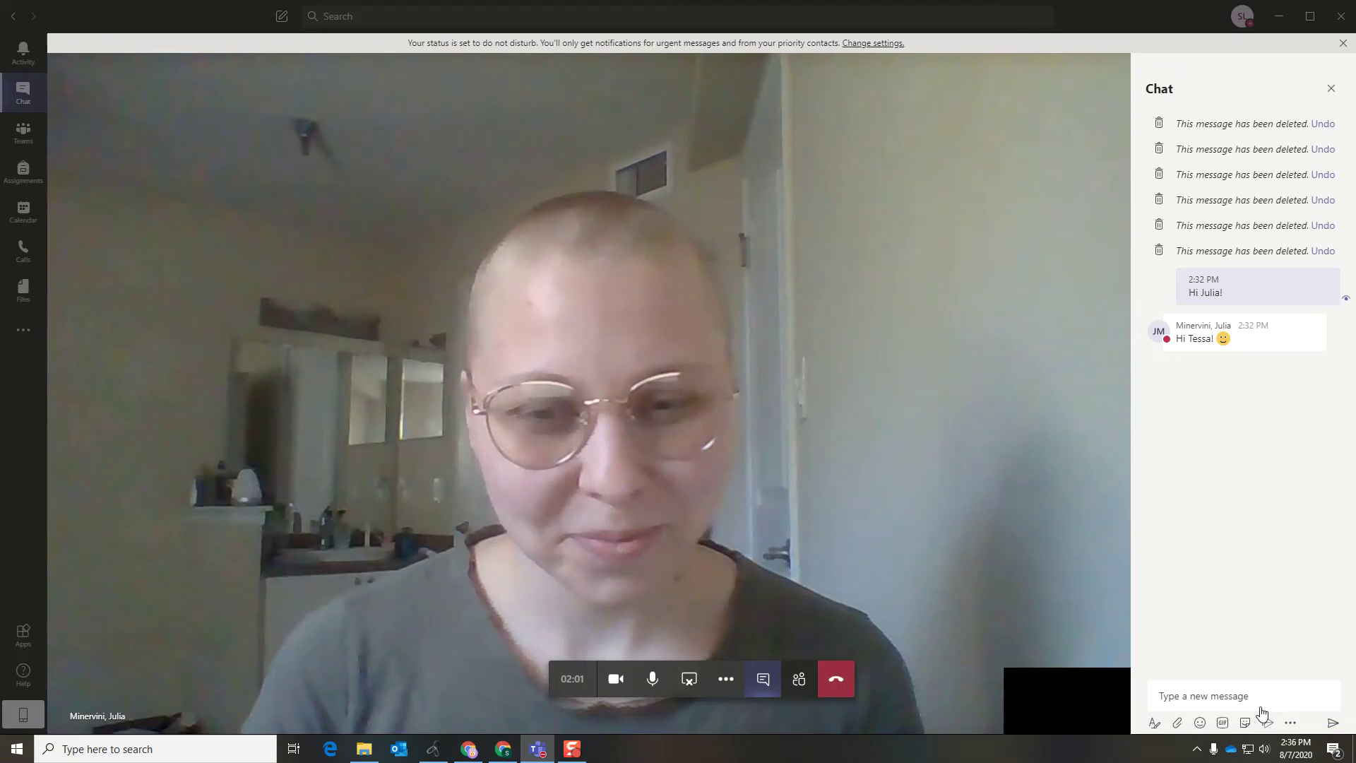